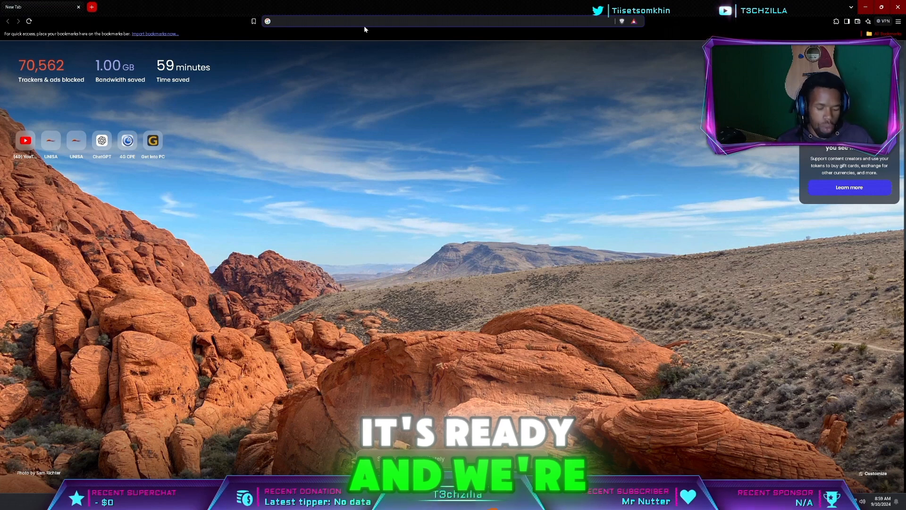
Open the Photopea online photo editor at photopea.com in the browser.
text(pho)
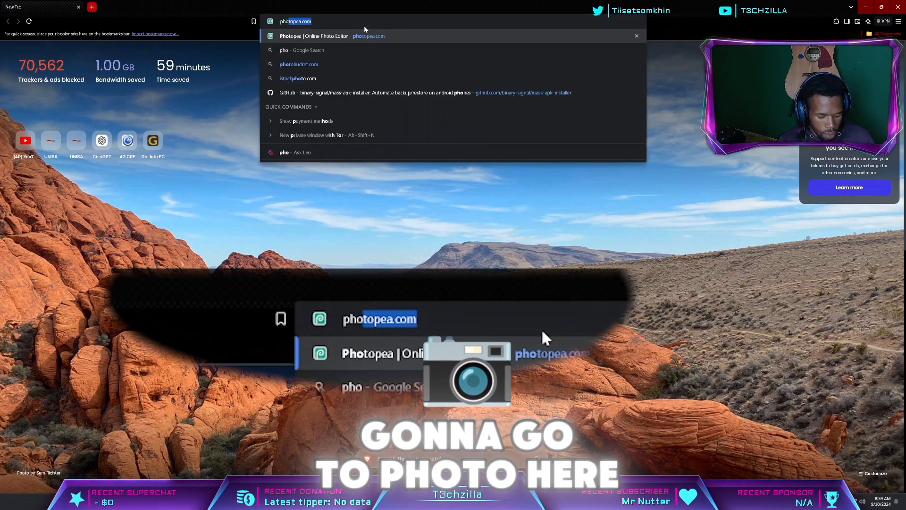
text(tope)
key(Return)
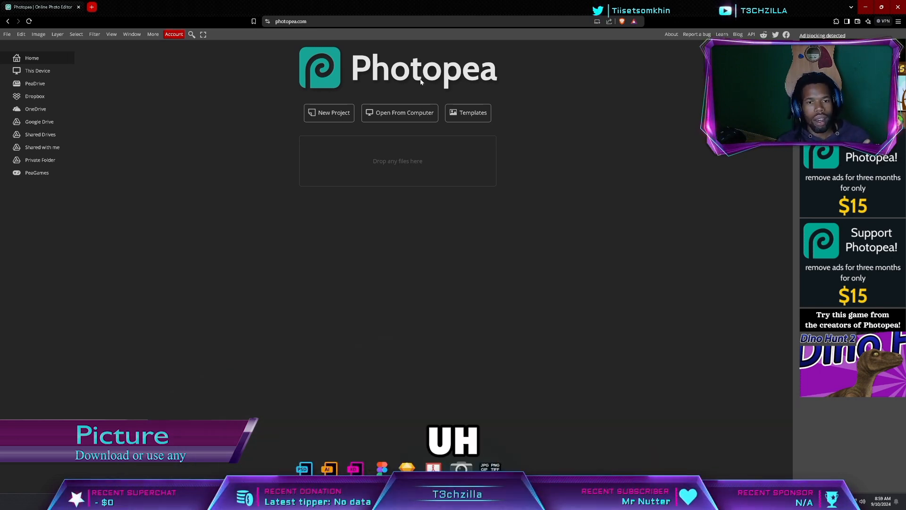
Search Google for "youtube png" in a new browser tab.
key(ctrl+t)
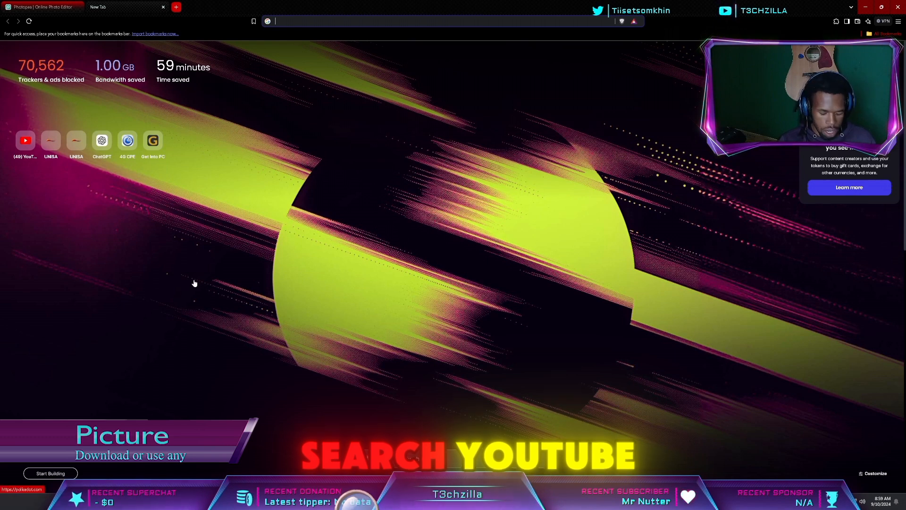
text(you)
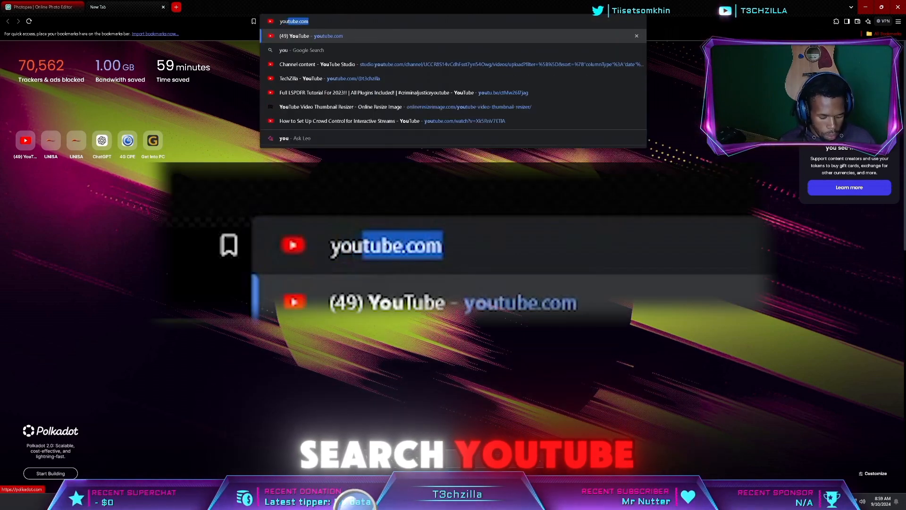
text(tube png)
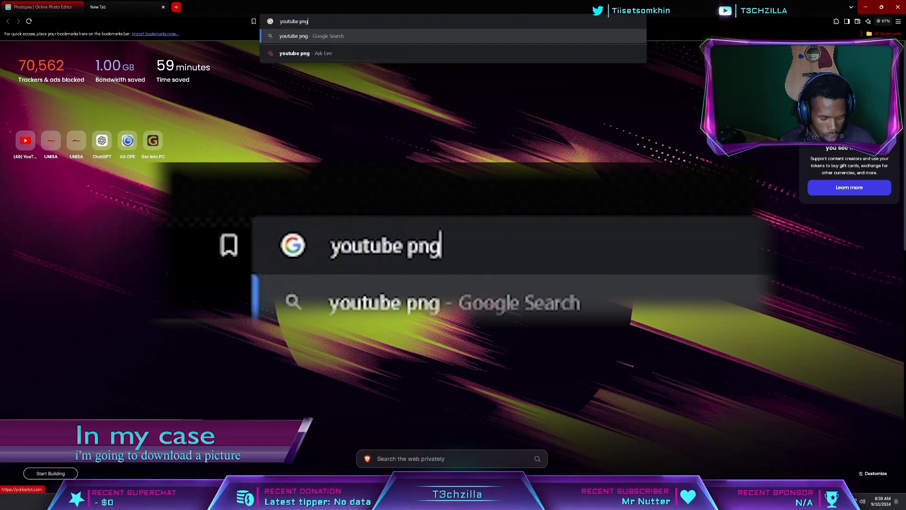
key(Return)
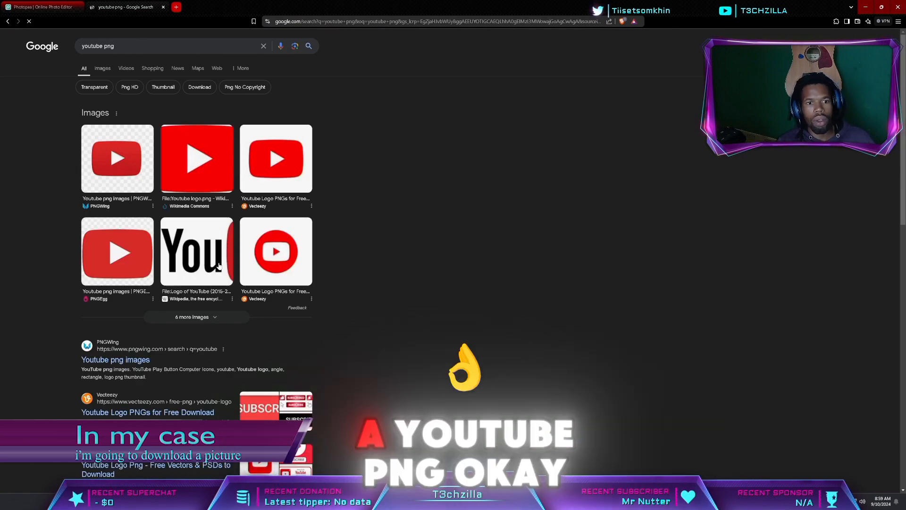
Open the PNGWing result for YouTube images and download the red YouTube play-button logo PNG (37.47KB).
scroll(222, 251, down, 2)
click(142, 250)
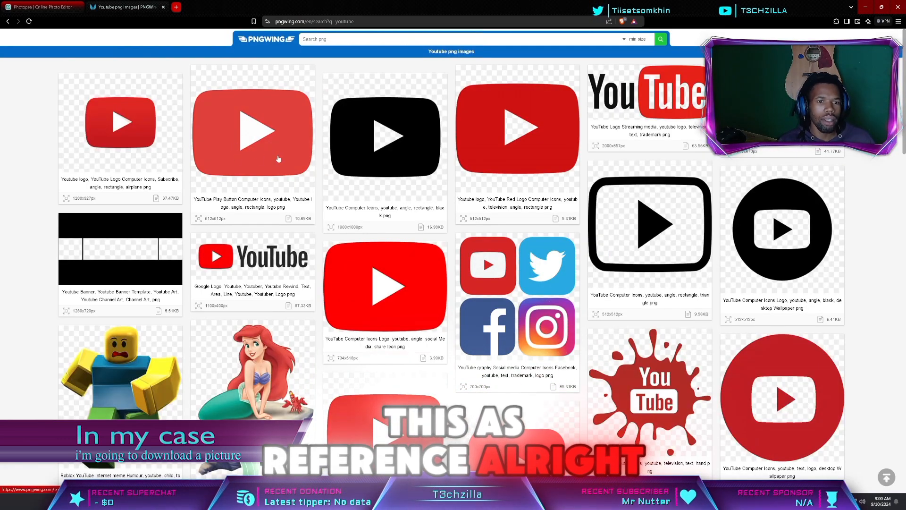
click(121, 123)
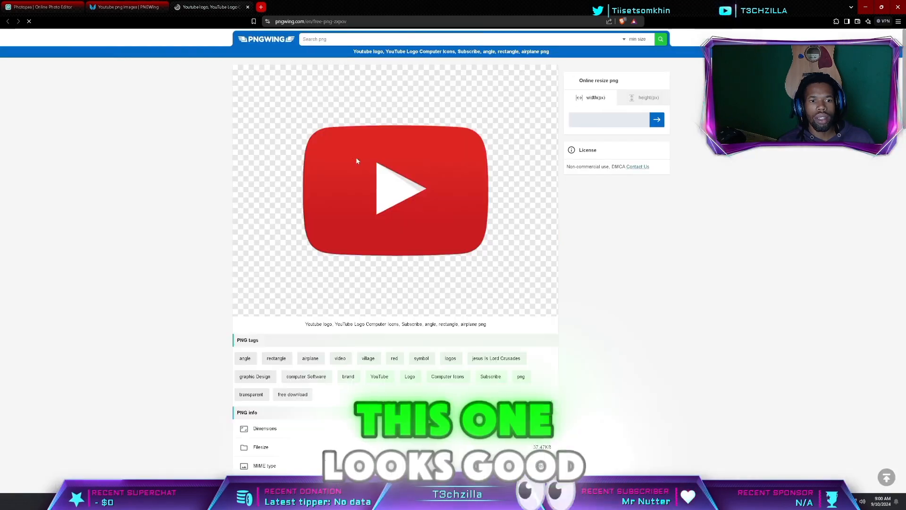
scroll(503, 418, down, 2)
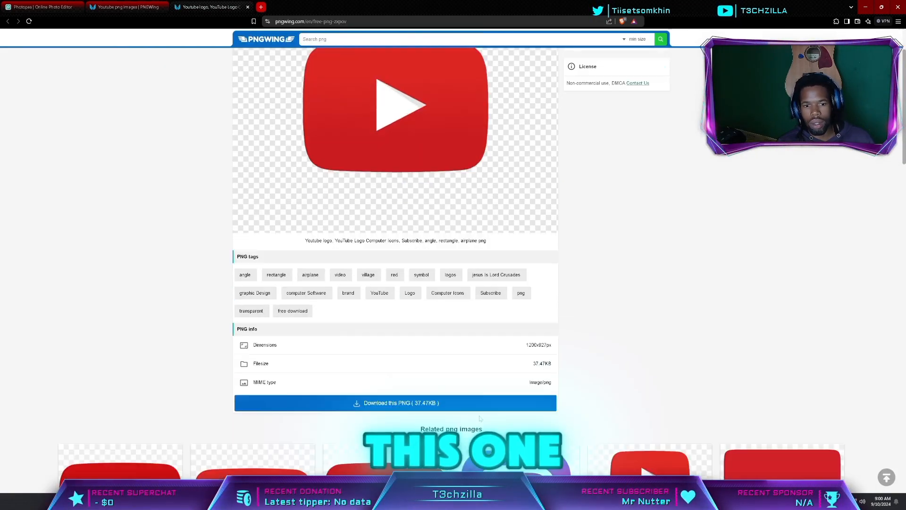
click(443, 380)
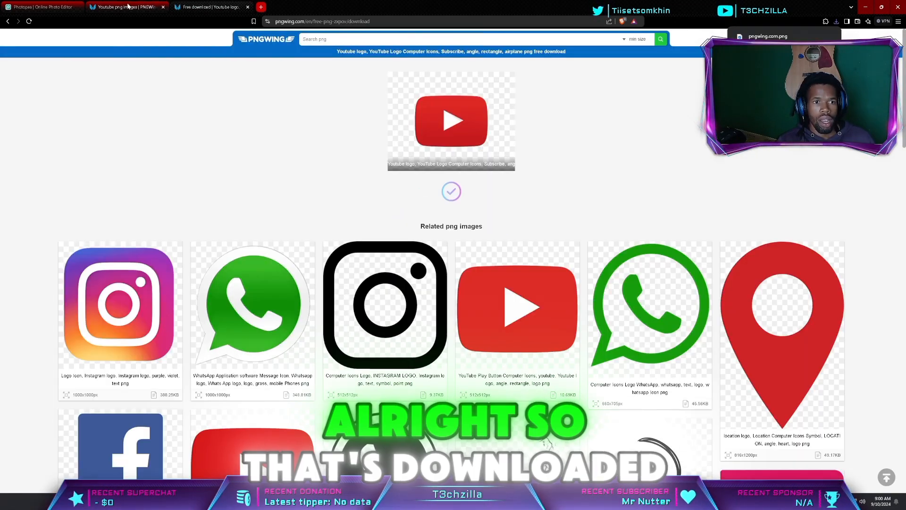
Return to Photopea, dismiss the ad-blocking notice and open the downloaded pngwing.com.png as a document.
scroll(443, 331, down, 5)
click(19, 4)
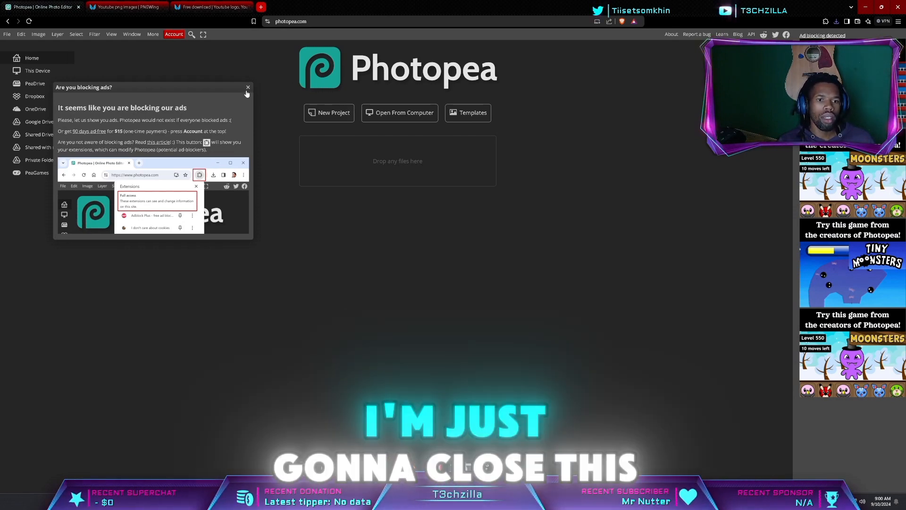
click(247, 88)
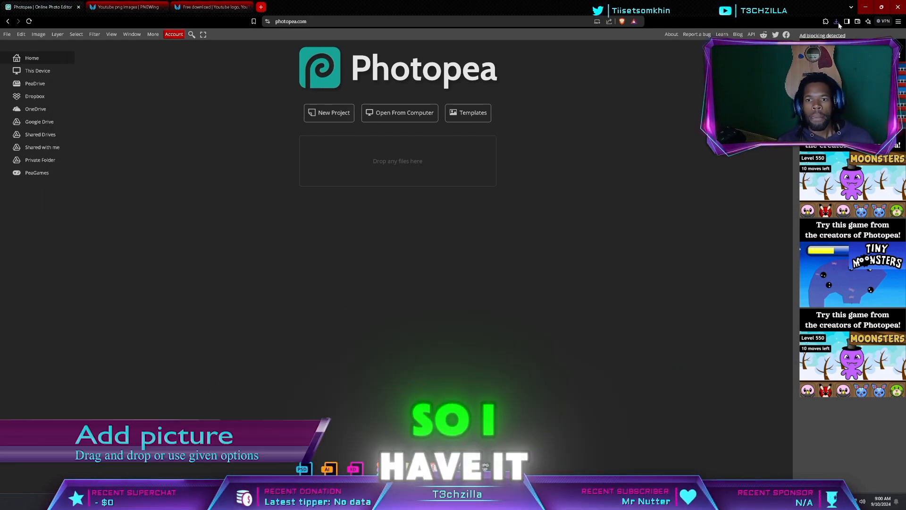
click(836, 21)
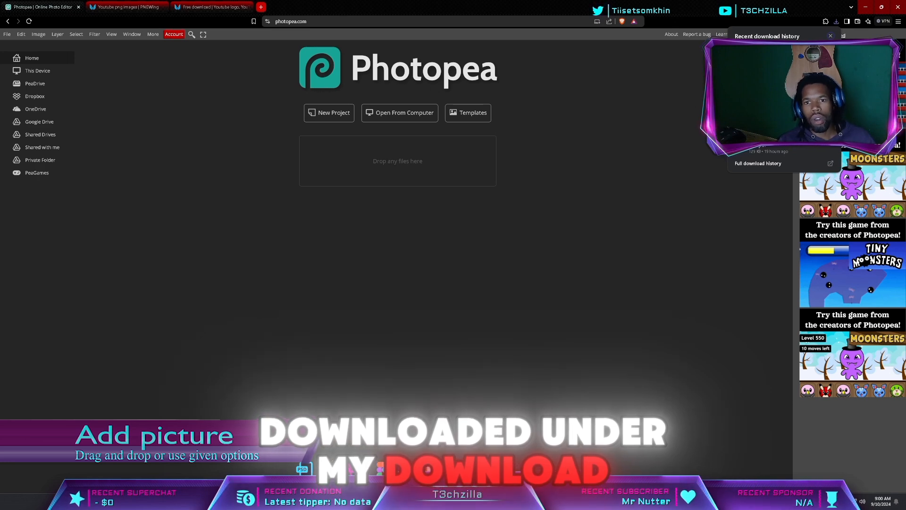
drag(774, 144, 437, 160)
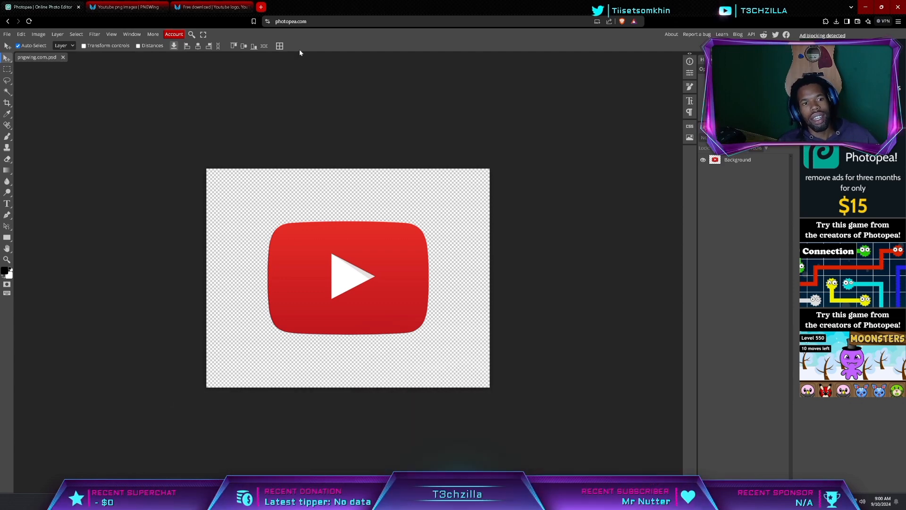
Create a new project from the Youtube Thumbnail preset, 1280 x 720 px with a white background.
click(15, 34)
click(21, 45)
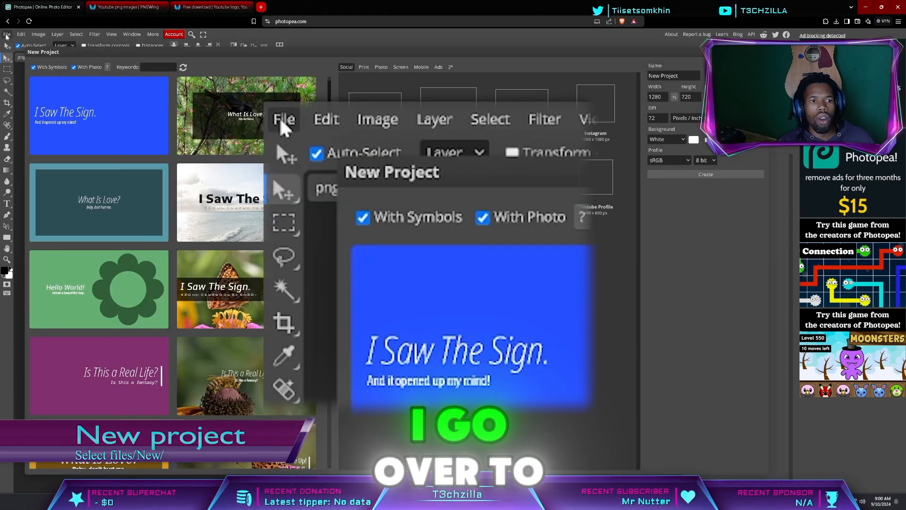
click(7, 34)
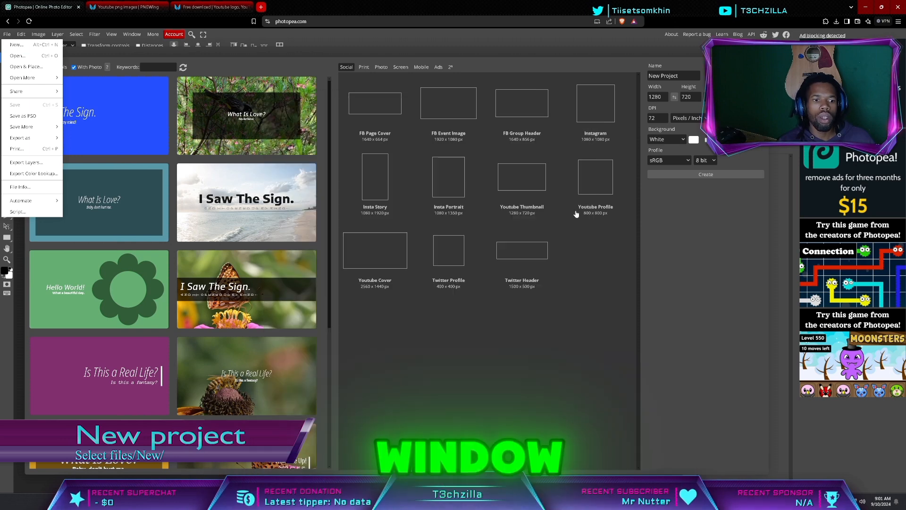
click(515, 188)
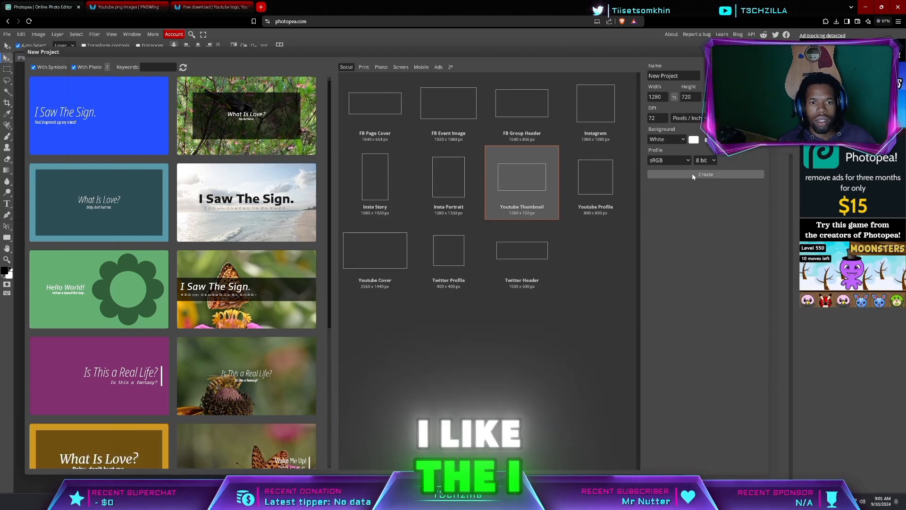
click(714, 174)
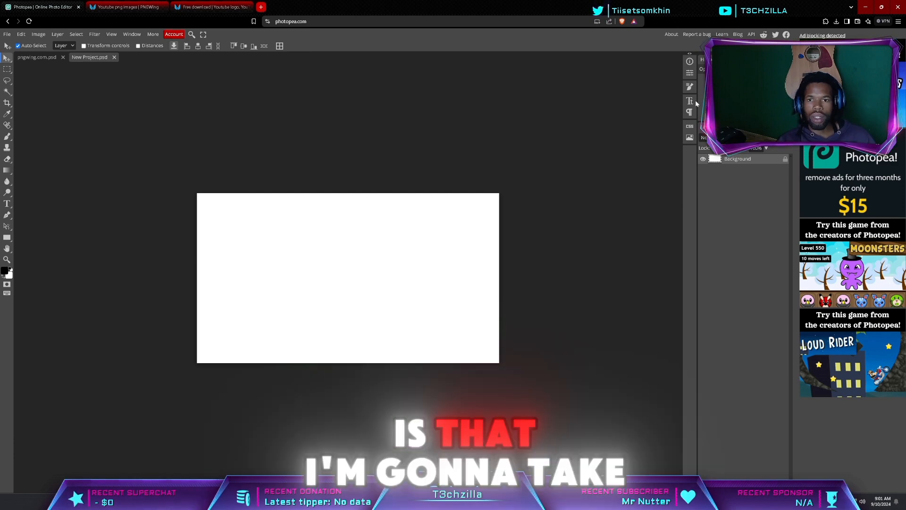
Place the downloaded YouTube logo in the new project, positioned at X 640 px and Y 372 px, and apply the transform.
click(836, 21)
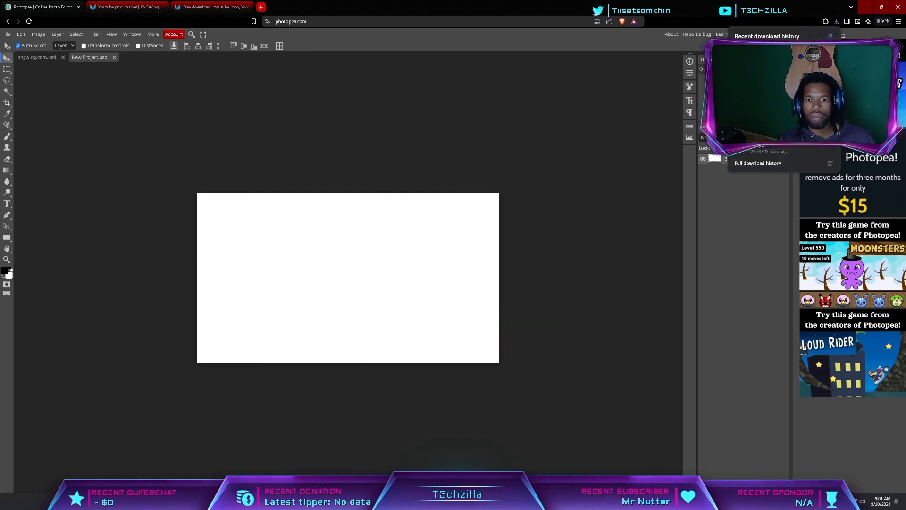
drag(484, 210, 344, 270)
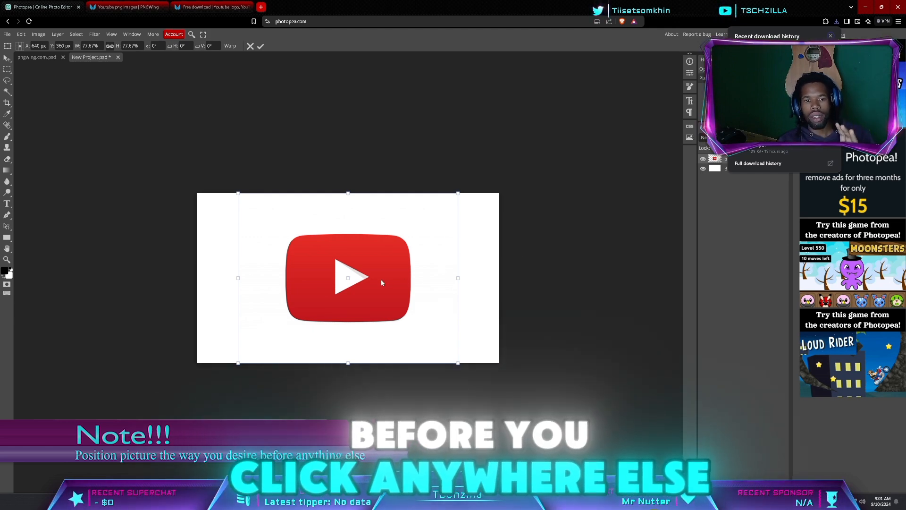
mouse_move(381, 283)
mouse_down()
mouse_move(404, 280)
mouse_move(362, 277)
mouse_move(383, 282)
mouse_move(378, 273)
mouse_move(381, 281)
mouse_up()
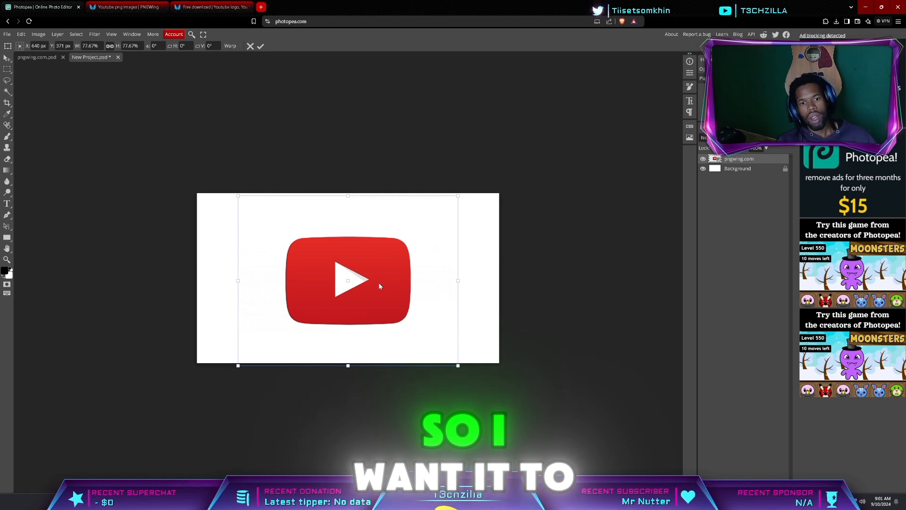
key(Down)
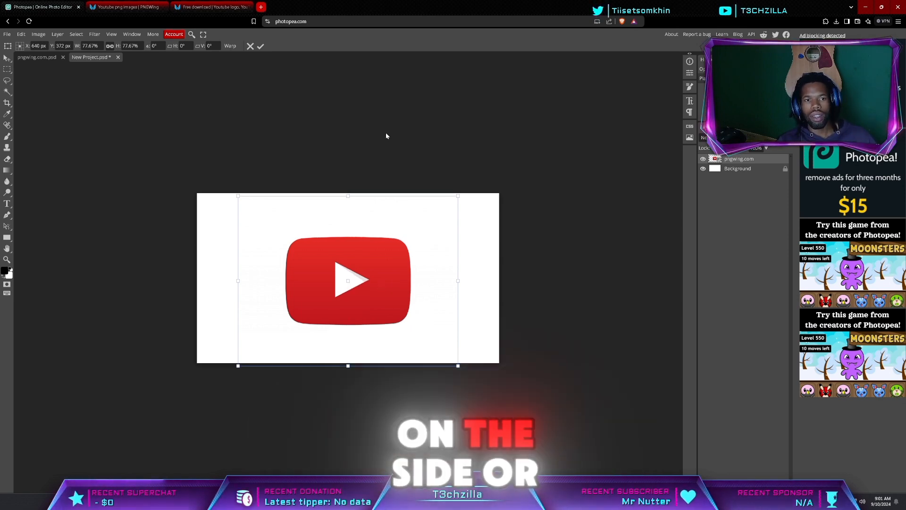
click(260, 46)
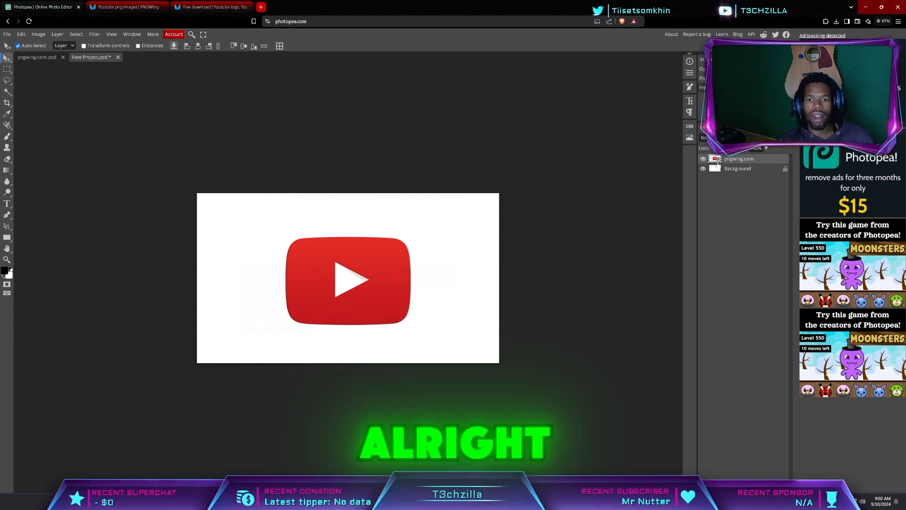
Enable Drop Shadow in the logo layer's blending options and show its settings.
right_click(742, 162)
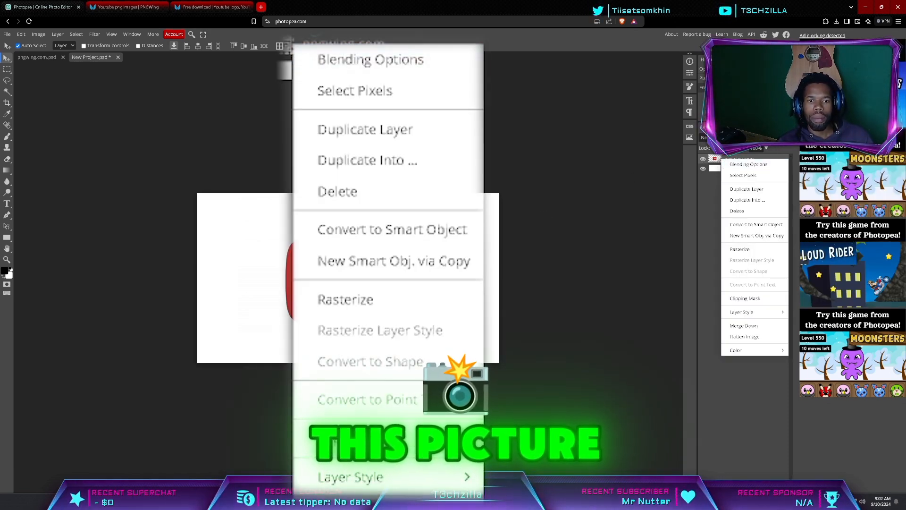
click(746, 164)
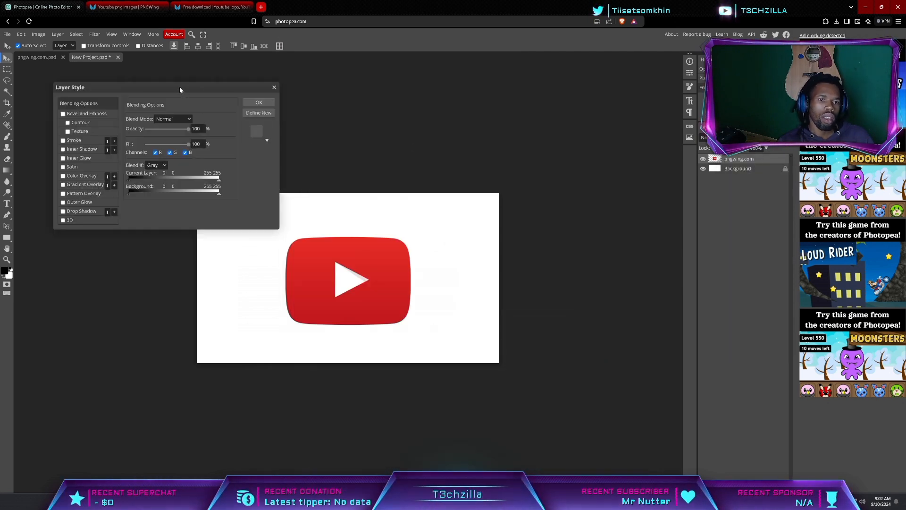
drag(180, 89, 645, 137)
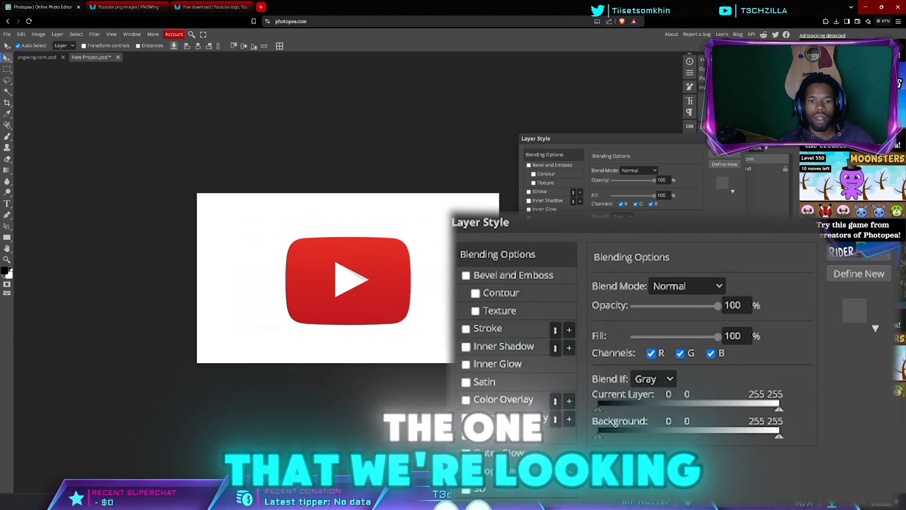
click(467, 471)
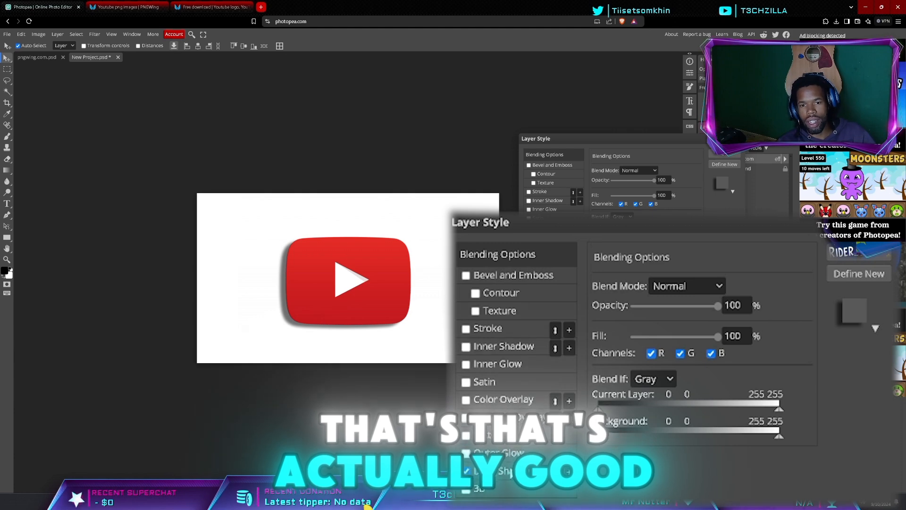
click(550, 263)
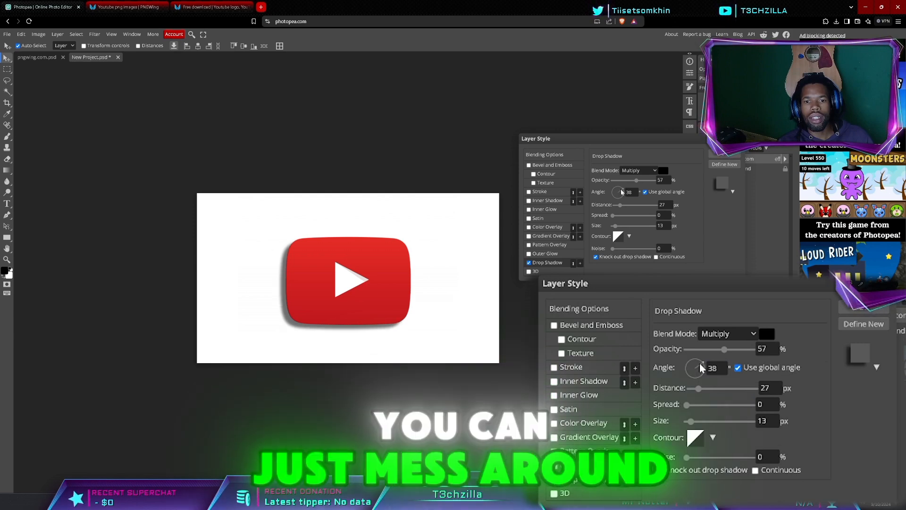
Set the drop shadow's angle to 50°, opacity to 100% and blend mode to Normal.
drag(621, 194, 657, 183)
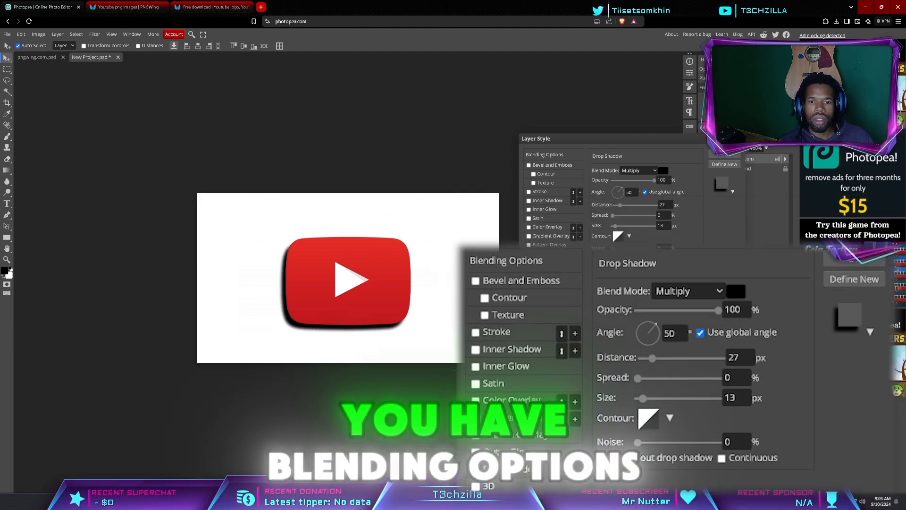
click(649, 170)
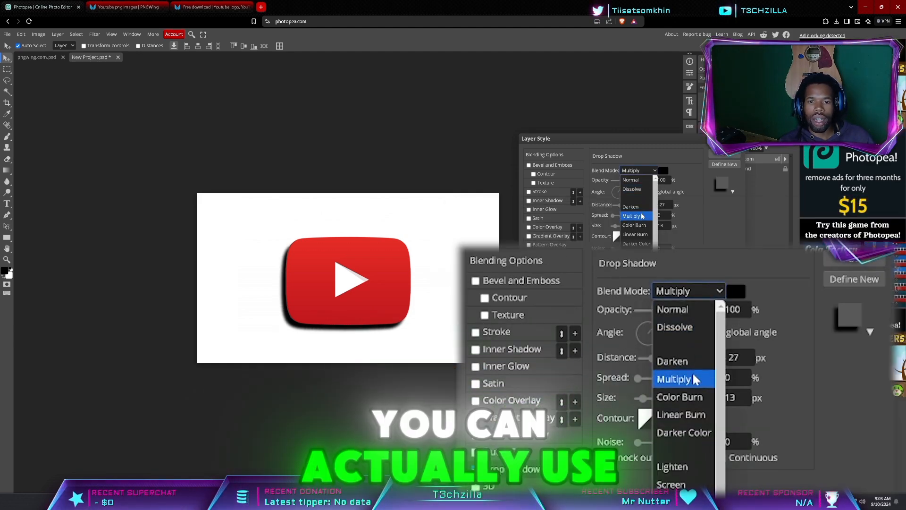
click(641, 206)
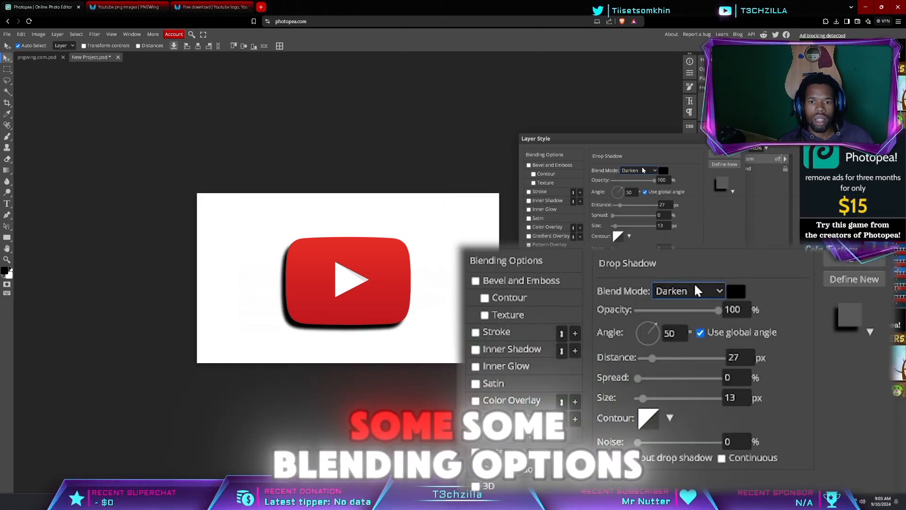
click(643, 170)
click(630, 178)
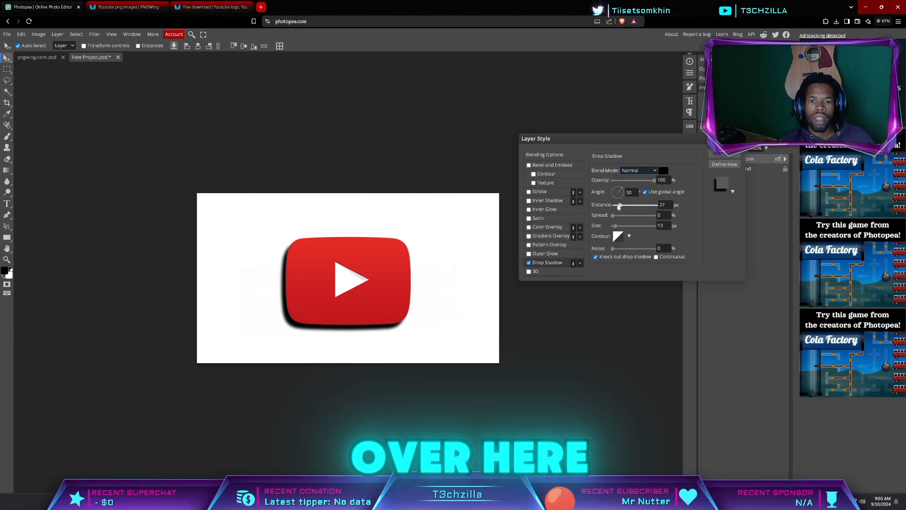
Set the drop shadow's distance to 57 px and its spread to 0%, keeping the Layer Style dialog clear of the logo.
mouse_move(619, 207)
mouse_down()
mouse_move(654, 211)
mouse_move(628, 208)
mouse_up()
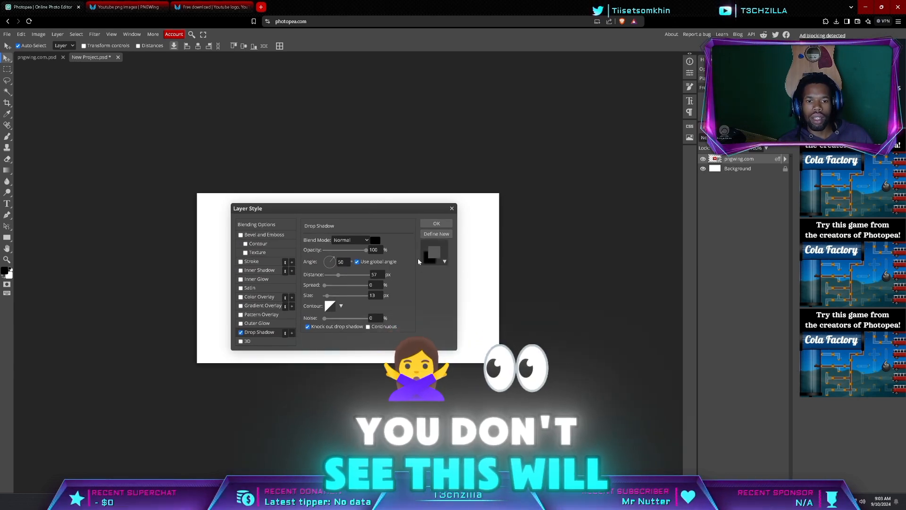
drag(361, 205, 690, 163)
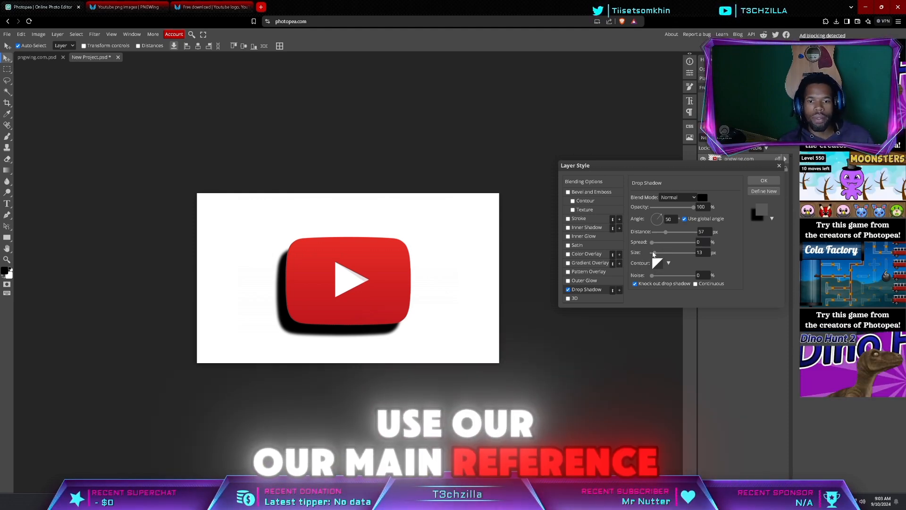
mouse_move(652, 242)
mouse_down()
mouse_move(691, 244)
mouse_move(647, 243)
mouse_up()
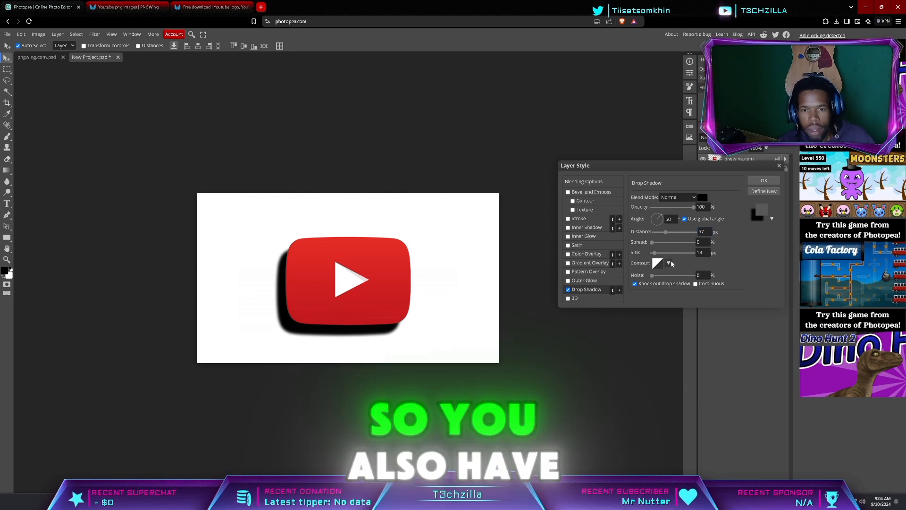
Set the drop shadow's size to 120 px and bend its contour into a smooth curve through input 69, output 47.
drag(657, 255, 677, 253)
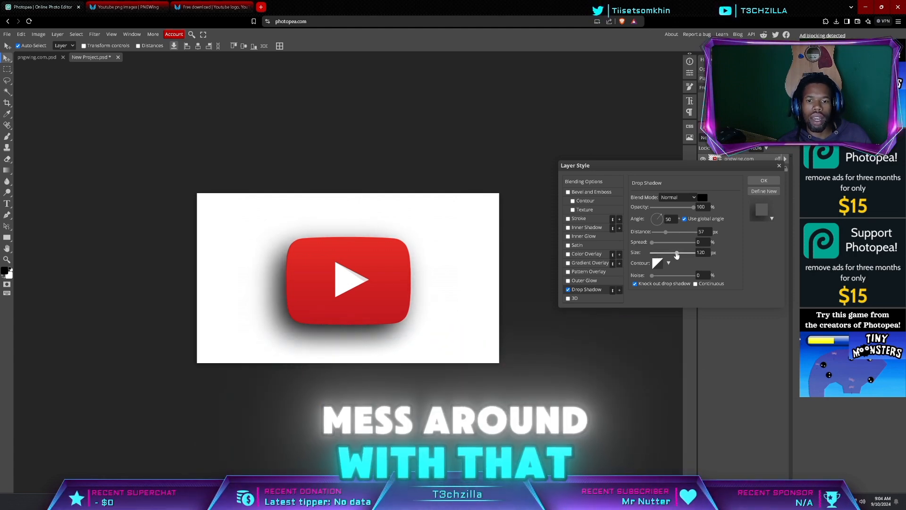
click(657, 263)
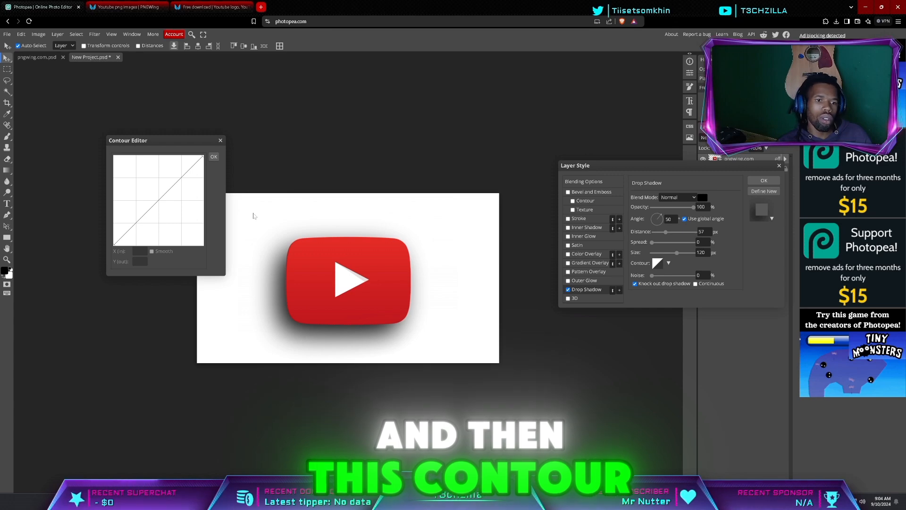
mouse_move(159, 200)
mouse_down()
mouse_move(163, 208)
mouse_move(175, 203)
mouse_up()
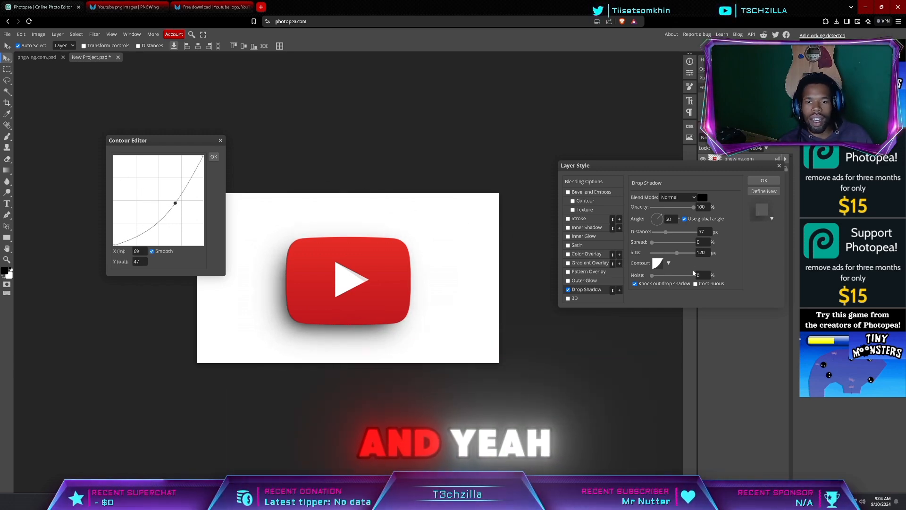
Set the drop shadow's noise to 0% and apply the layer style to the logo.
click(659, 272)
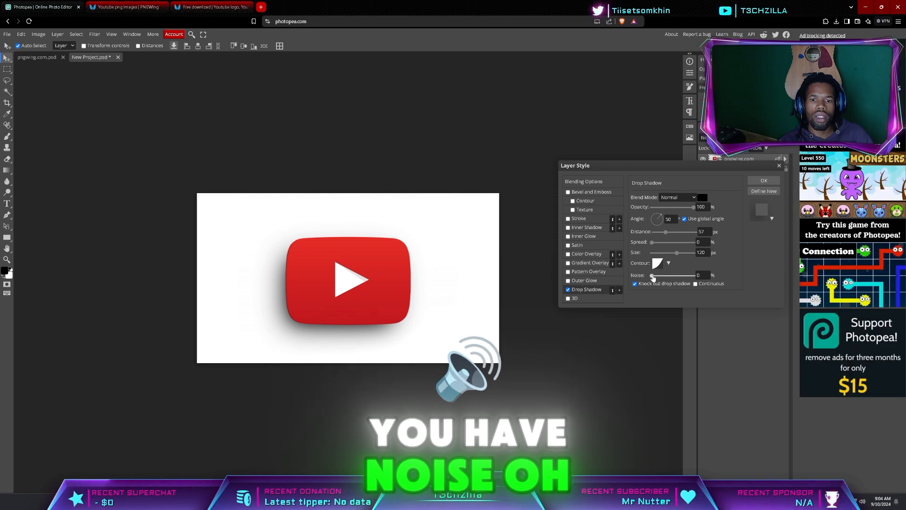
mouse_move(658, 274)
mouse_down()
mouse_move(698, 275)
mouse_move(650, 276)
mouse_up()
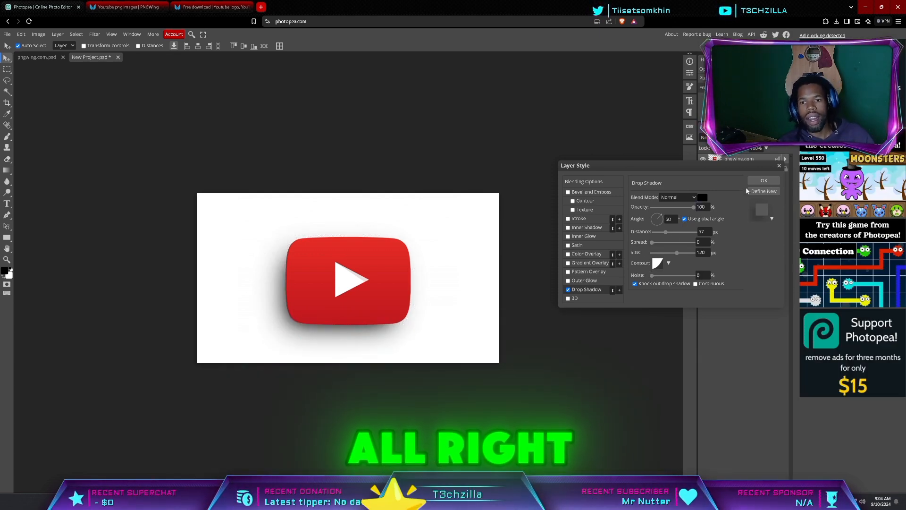
click(766, 181)
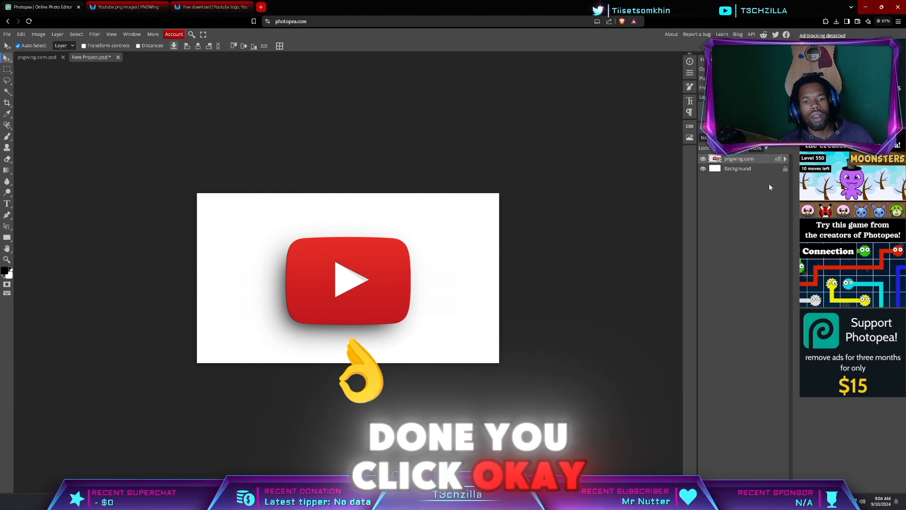